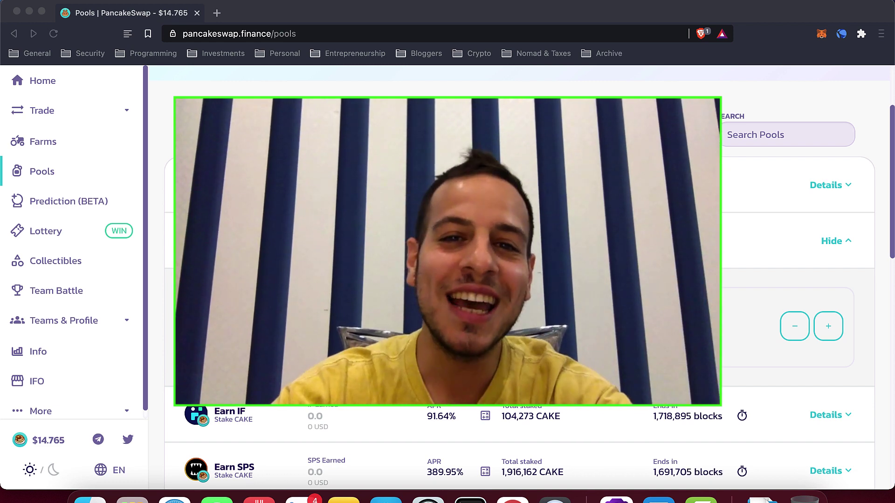
Scroll the PancakeSwap pools page to the expanded Manual CAKE pool
scroll(447, 123, up, 5)
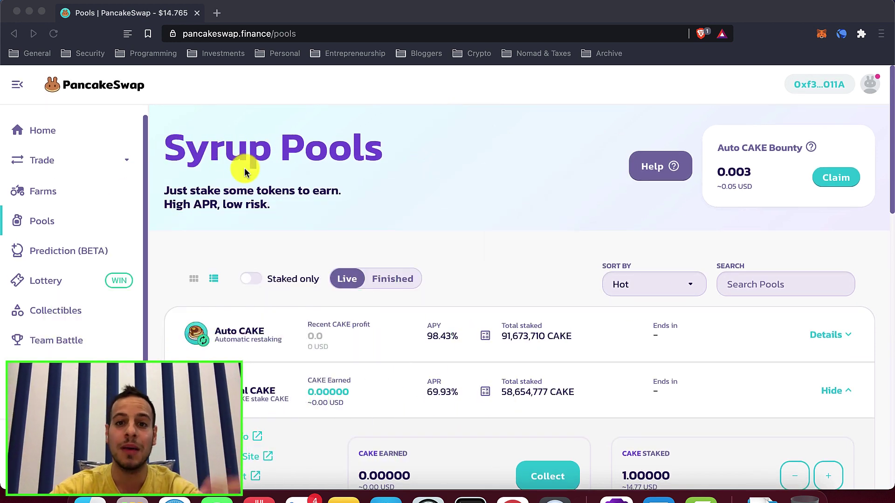
scroll(266, 168, down, 2)
scroll(267, 173, up, 2)
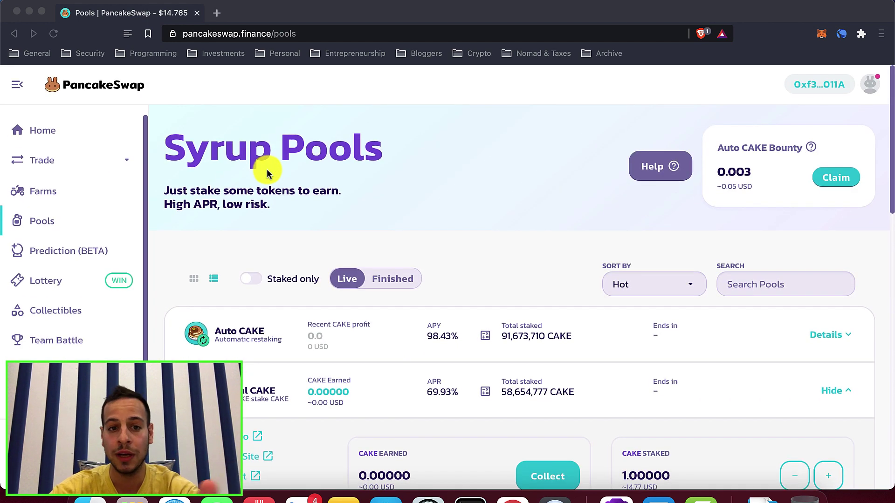
scroll(306, 208, down, 2)
scroll(304, 211, up, 1)
scroll(304, 211, down, 1)
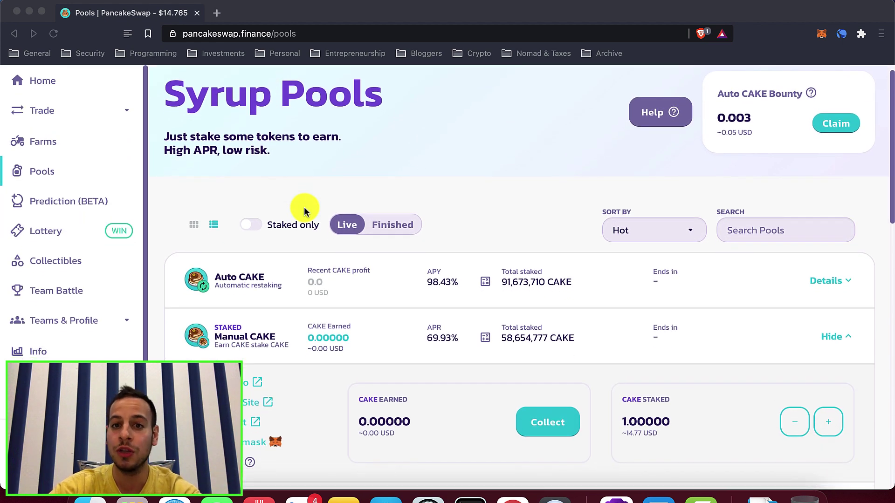
scroll(321, 284, down, 1)
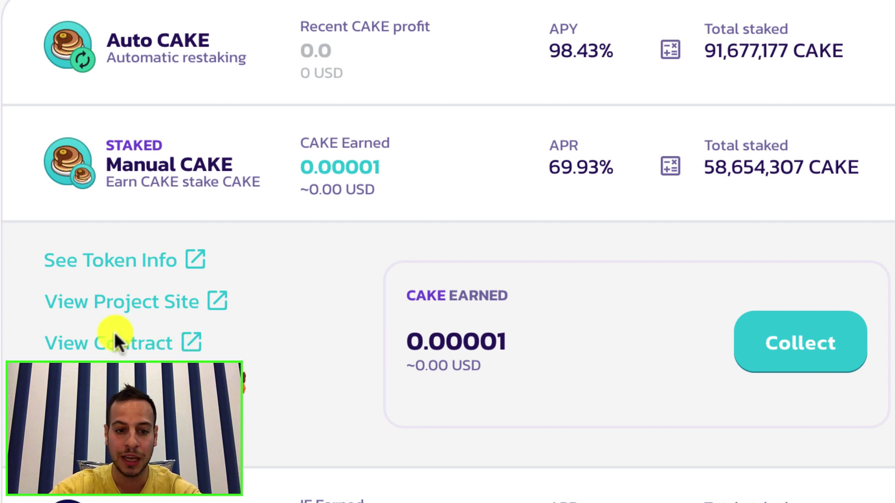
Open the Manual CAKE pool's contract on bscscan.com and scroll down to its Transactions table
click(116, 344)
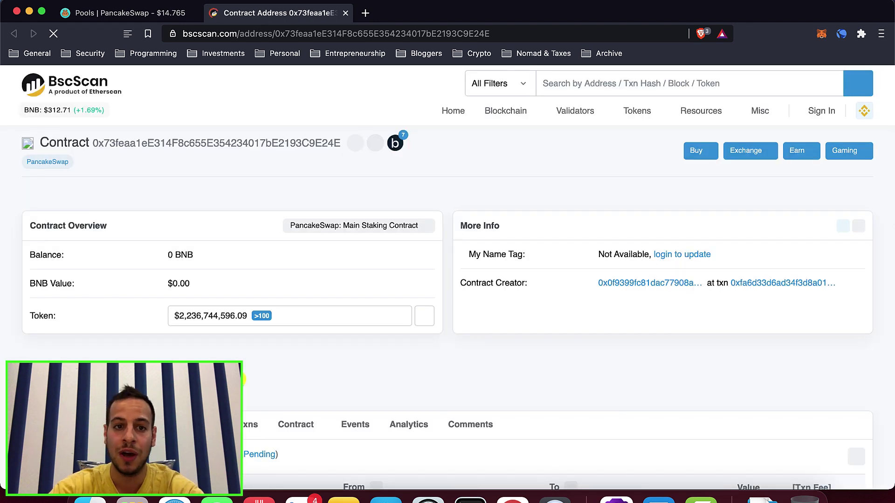
drag(238, 33, 172, 30)
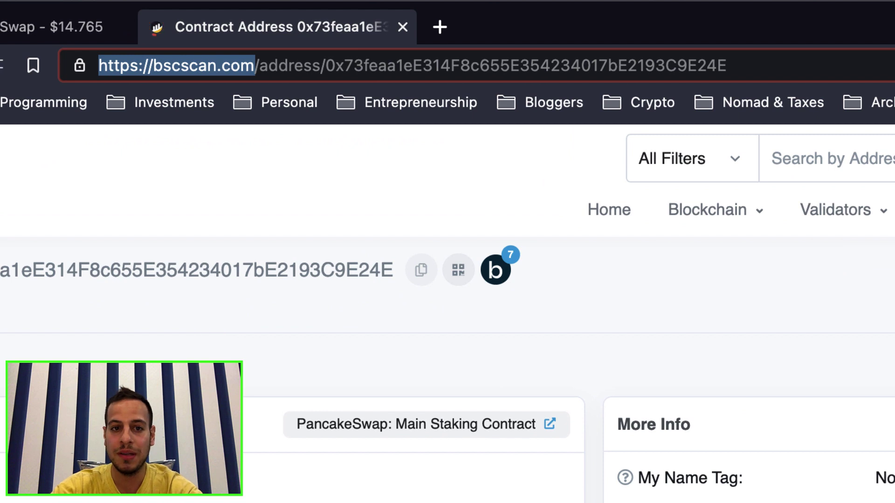
click(204, 370)
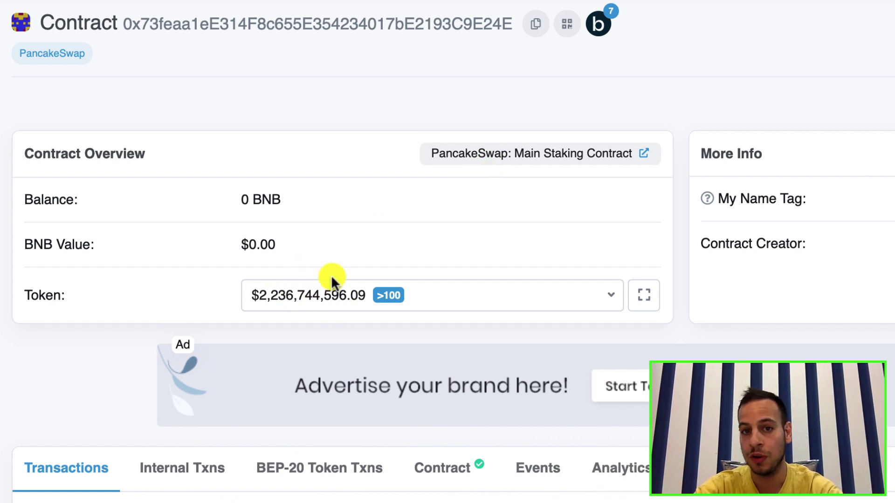
scroll(391, 356, down, 3)
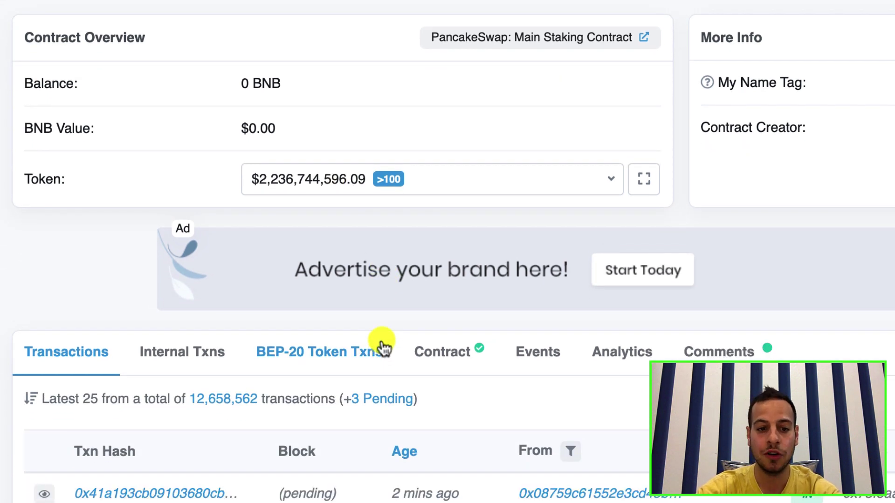
scroll(475, 408, down, 1)
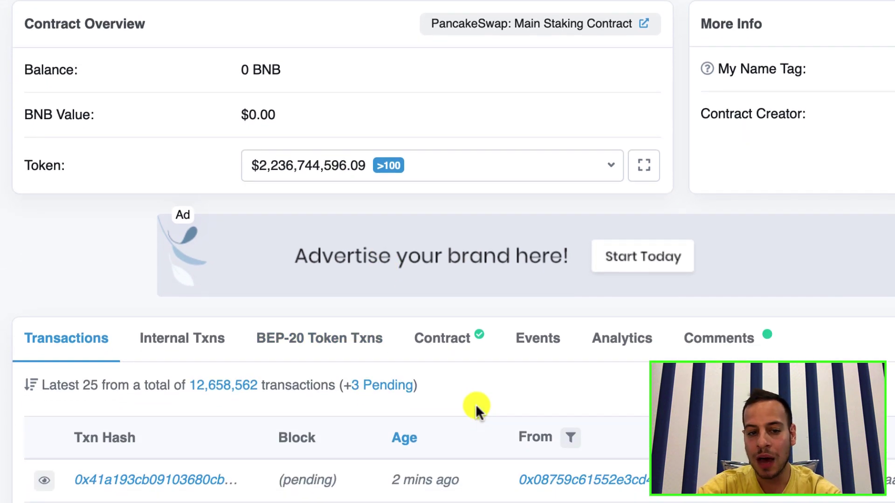
Check the Contract tab's verified code, confirming the Contract Name is MasterChef
click(429, 343)
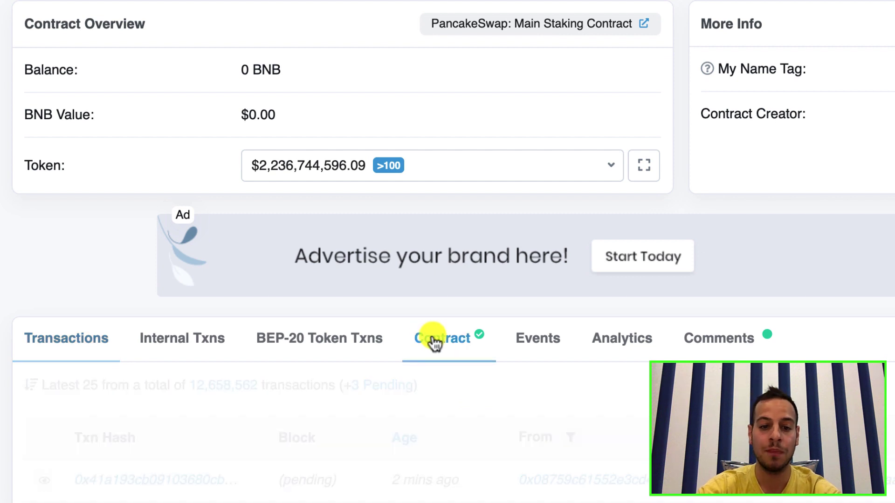
scroll(470, 356, down, 2)
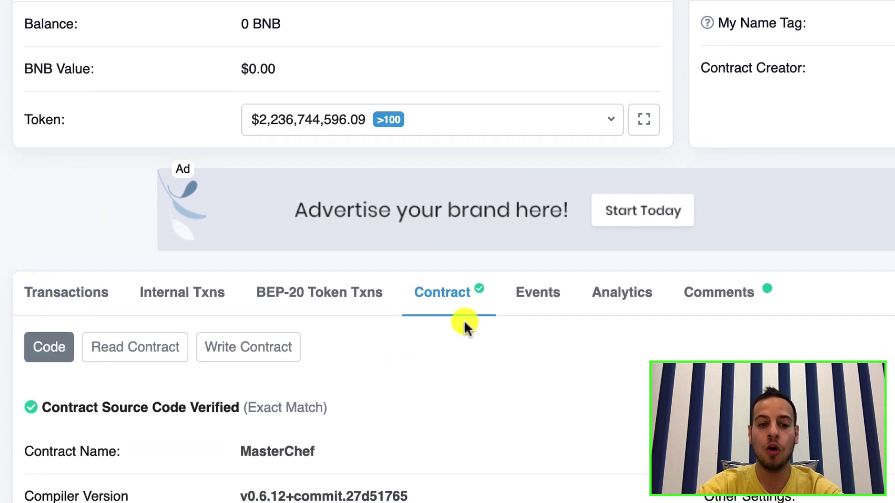
scroll(463, 320, down, 3)
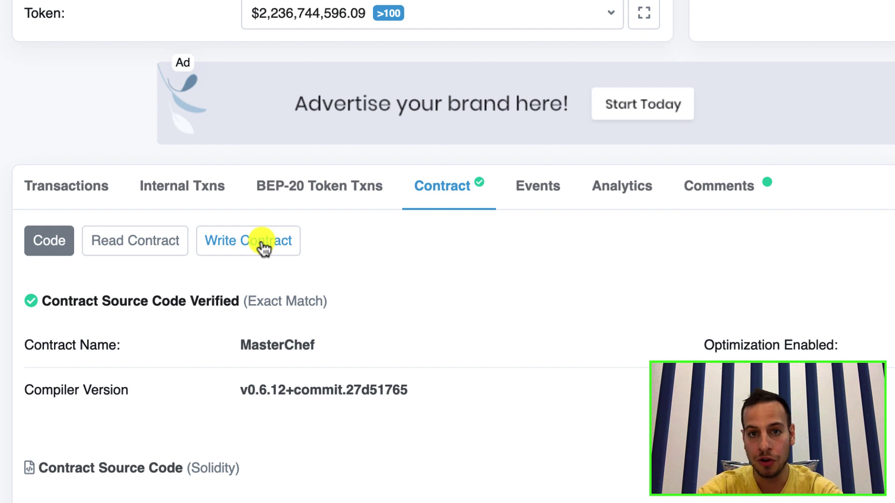
click(139, 247)
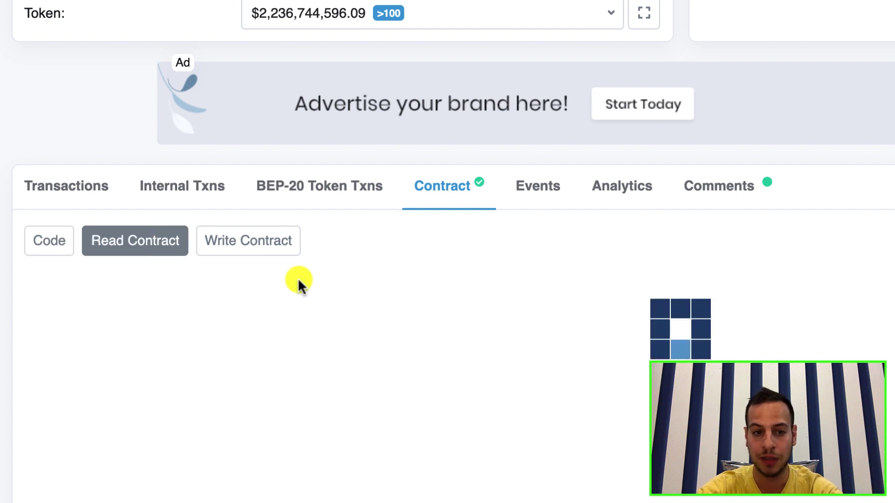
click(135, 236)
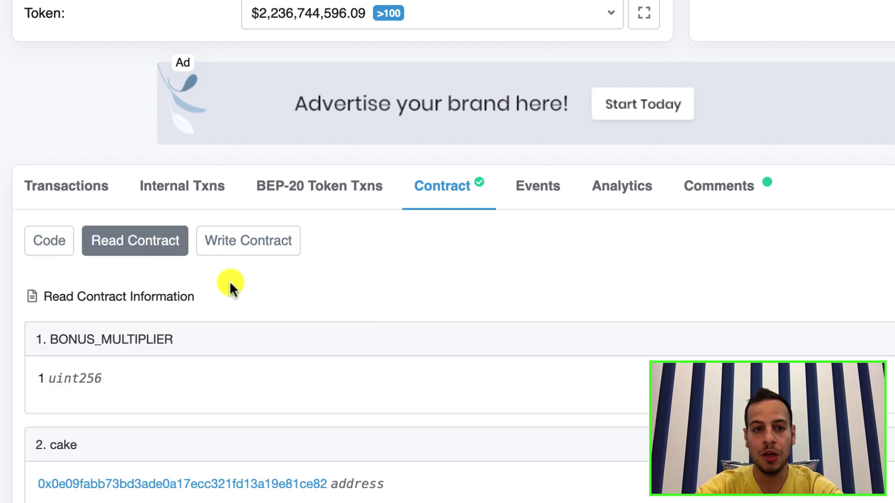
click(63, 242)
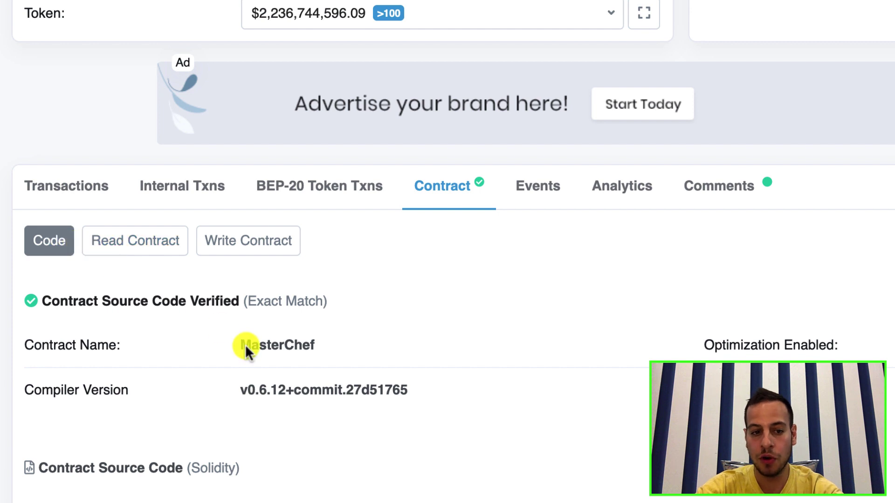
drag(54, 336, 131, 342)
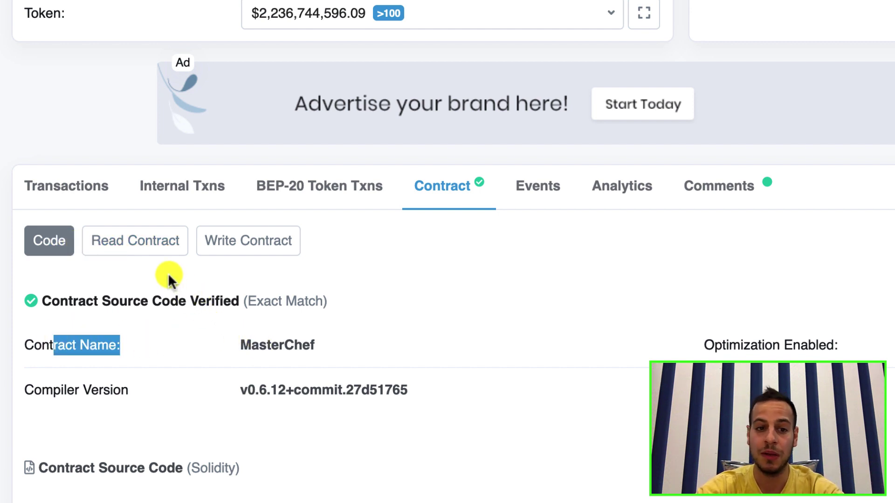
Switch to Read Contract and scroll down to the poolInfo function
click(140, 251)
scroll(246, 333, down, 4)
scroll(247, 334, down, 9)
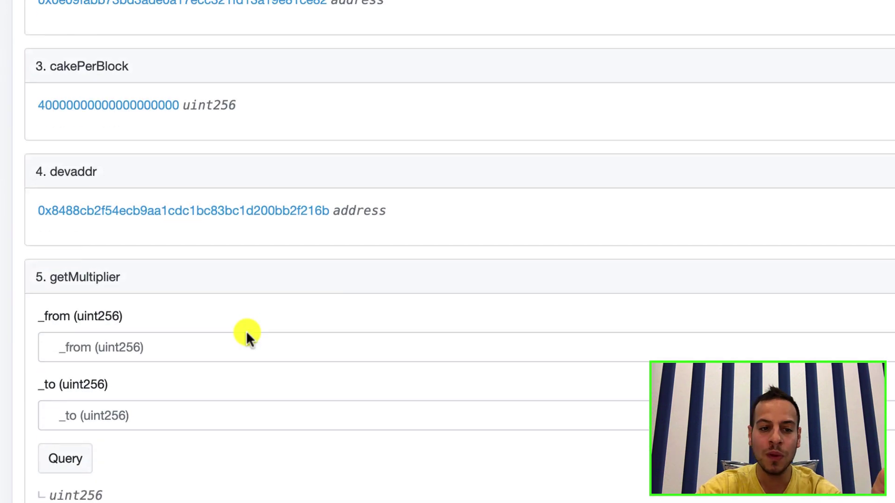
scroll(246, 331, down, 15)
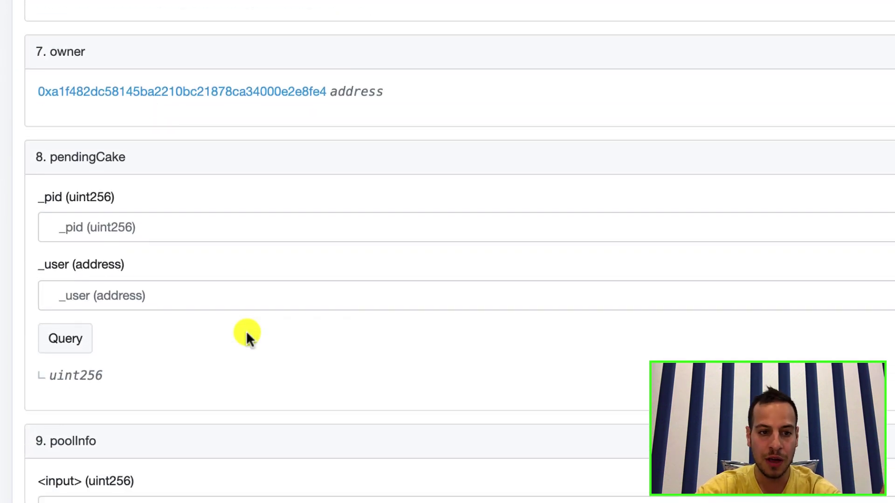
Query poolInfo for pool 0, whose lpToken is the PancakeSwap CAKE Token contract
click(160, 220)
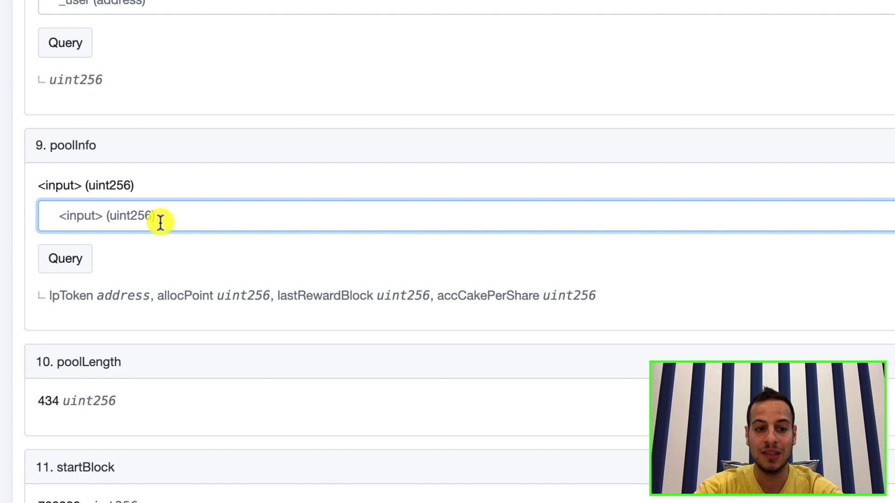
text(0)
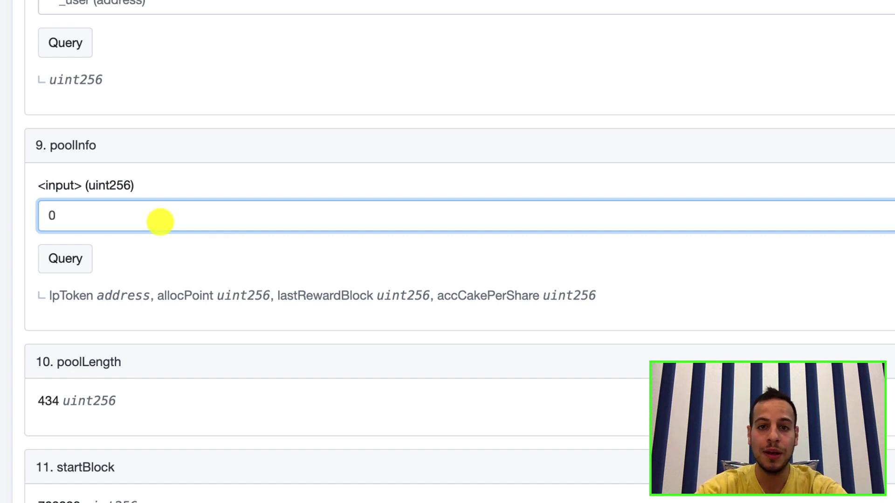
click(52, 266)
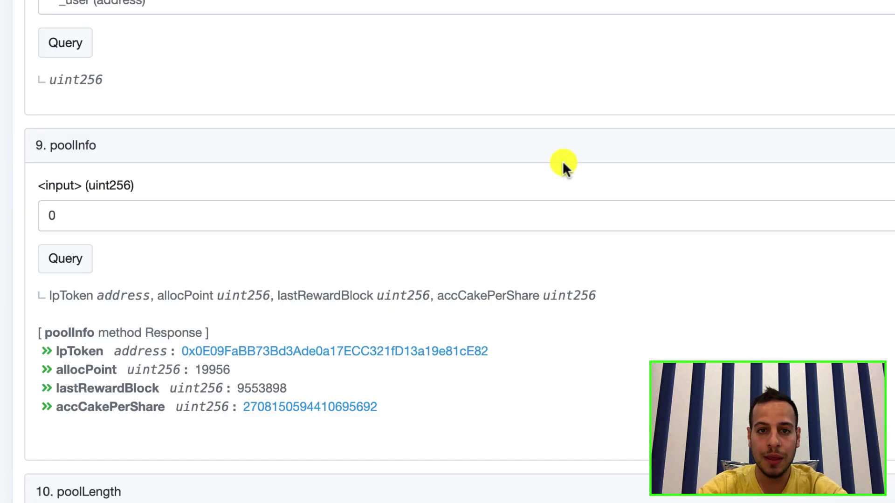
Query poolInfo for pool ids 500, 450 and then 400
click(195, 214)
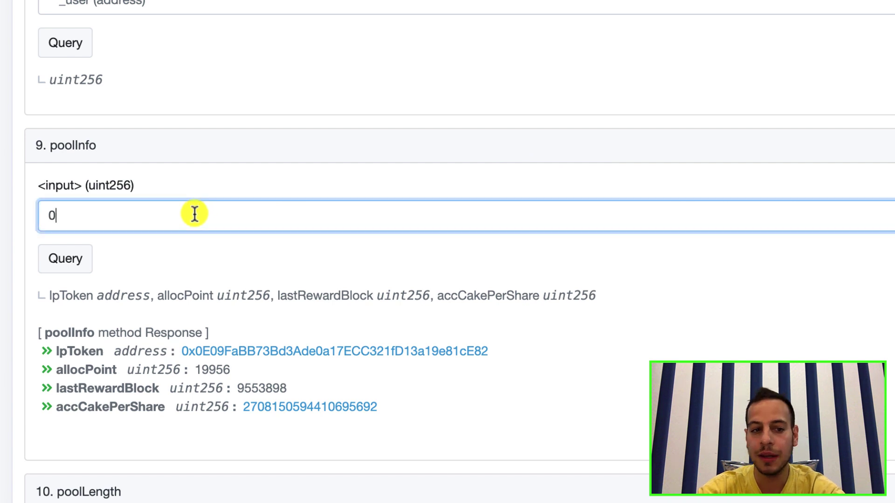
key(BackSpace)
text(500)
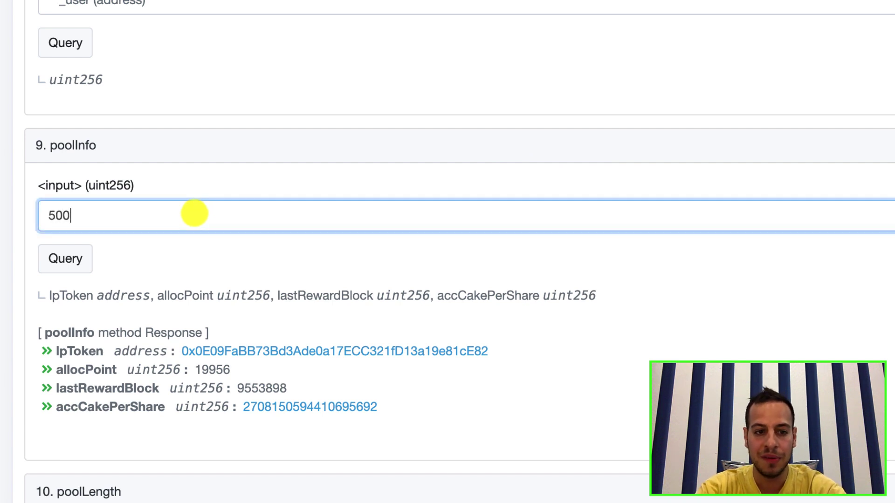
click(64, 256)
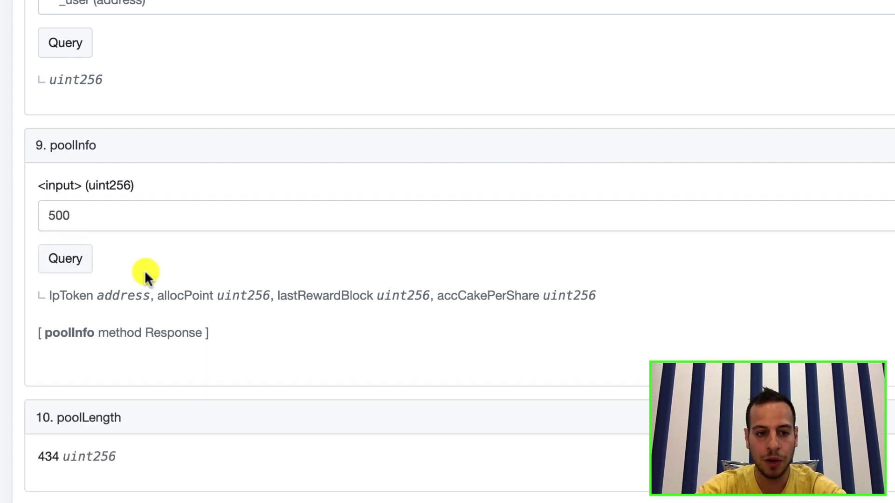
click(113, 220)
double_click(114, 220)
text(450)
click(43, 259)
click(101, 209)
double_click(100, 209)
text(400)
click(84, 248)
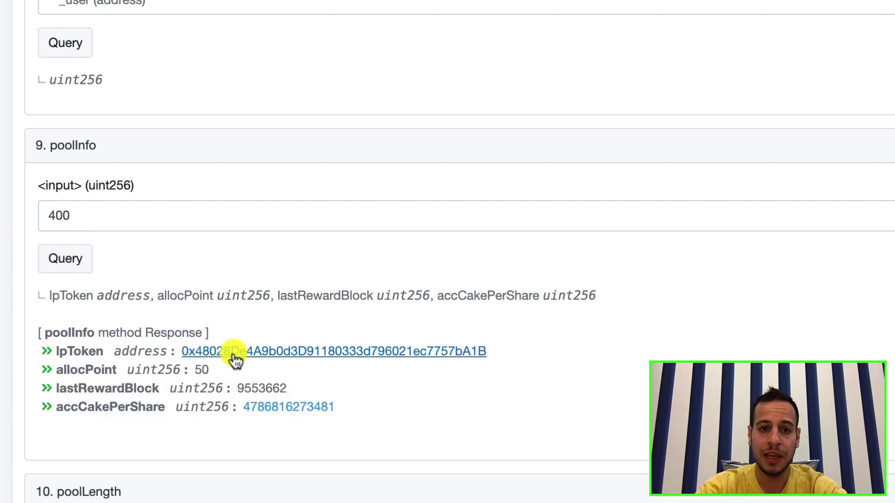
Open pool 400's lpToken page and inspect the KTN–WBNB pair's token holdings
click(232, 351)
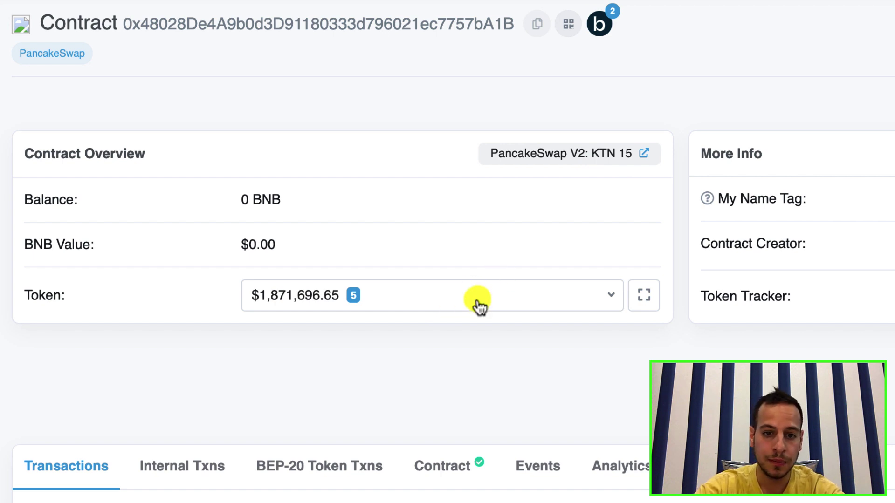
click(491, 307)
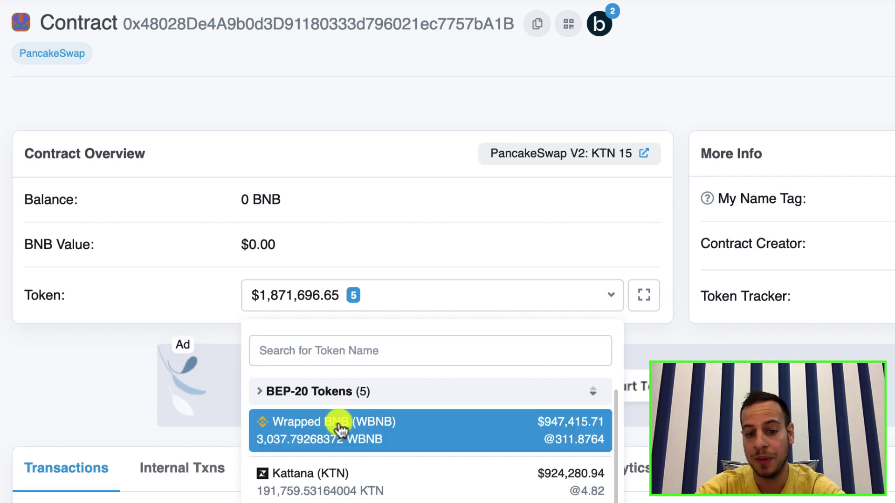
click(410, 200)
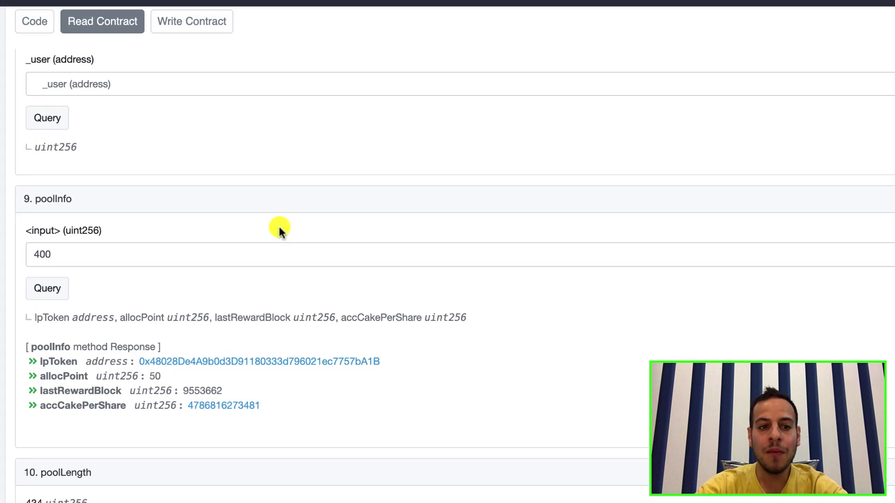
Switch to the Write Contract tab and scroll to its functions
click(192, 26)
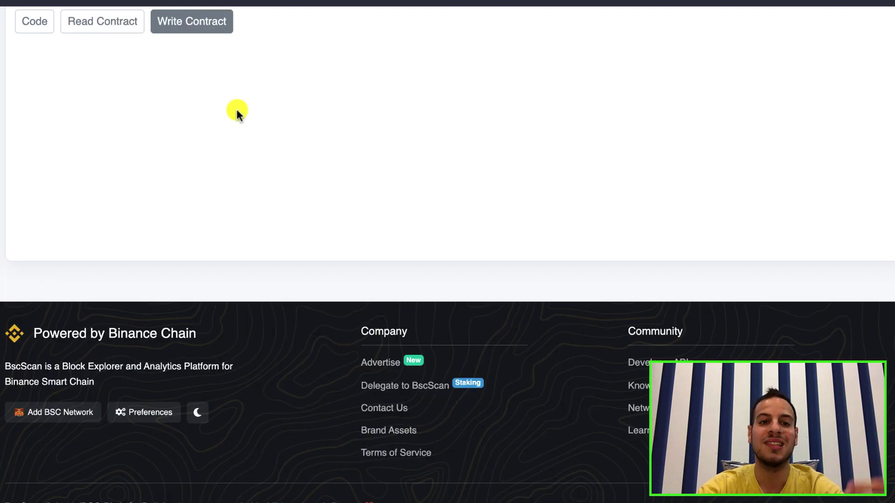
scroll(236, 114, up, 5)
scroll(236, 111, down, 3)
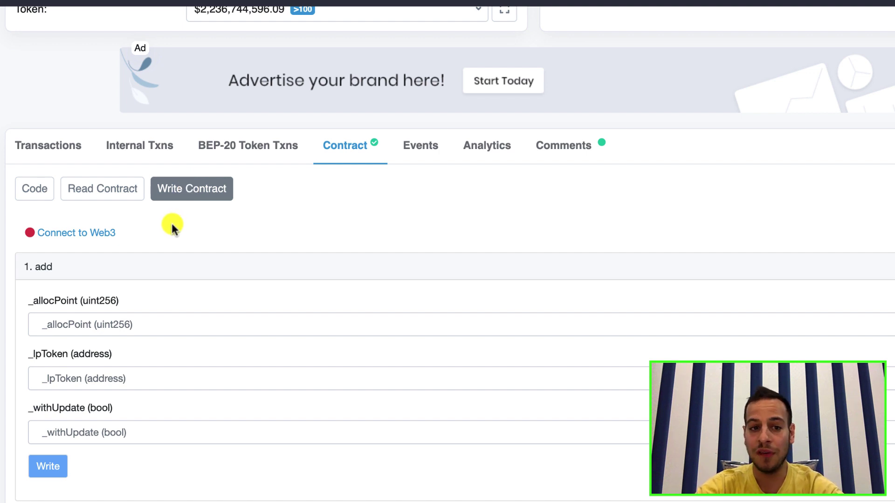
Connect MetaMask through Connect to Web3, accepting the beta warning
click(68, 234)
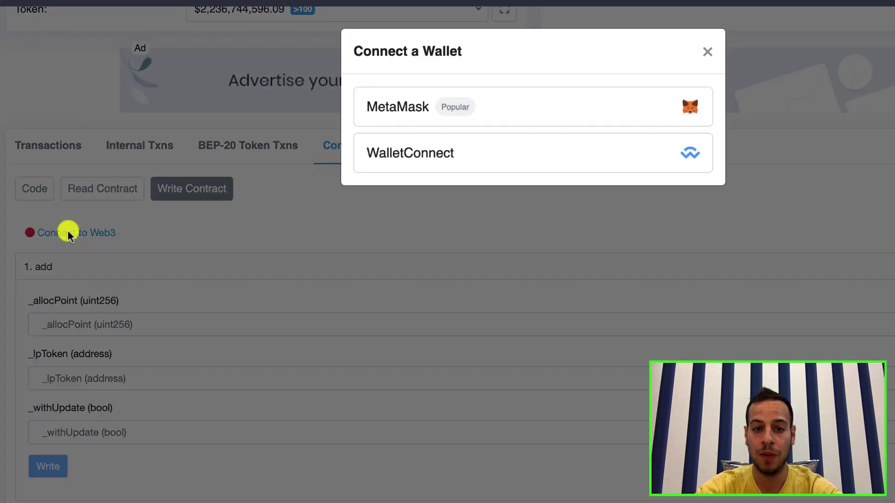
click(412, 104)
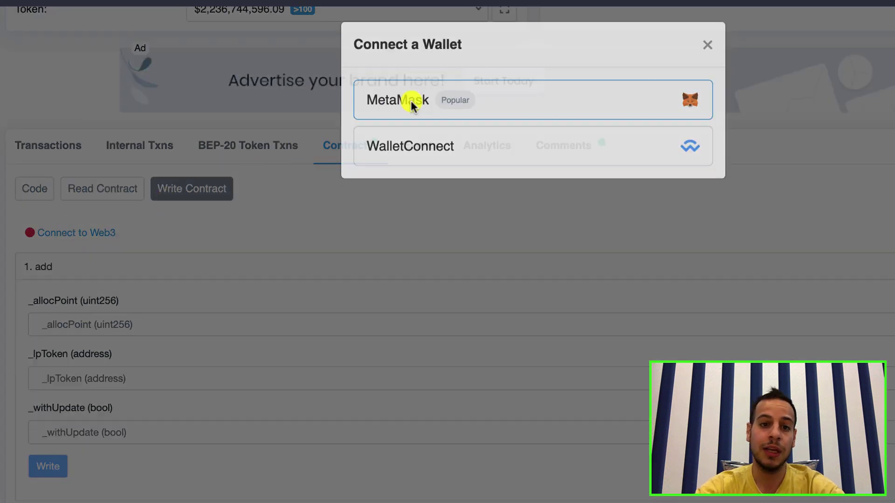
click(683, 90)
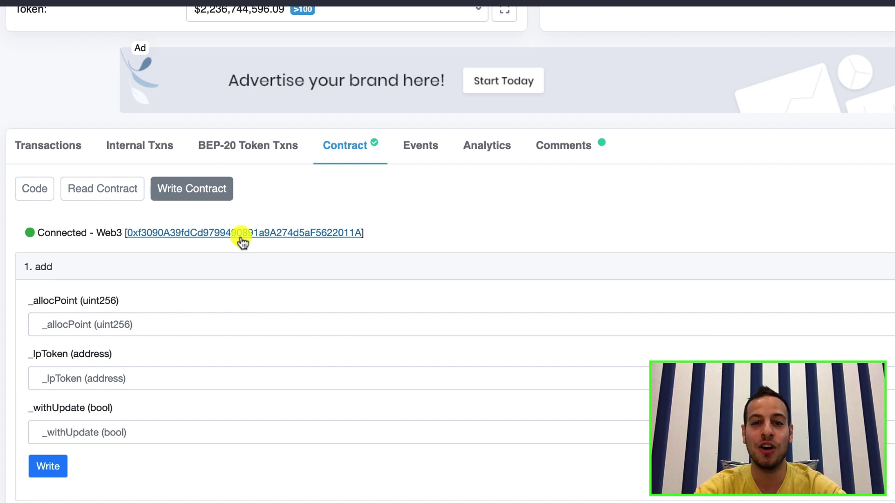
scroll(237, 322, down, 2)
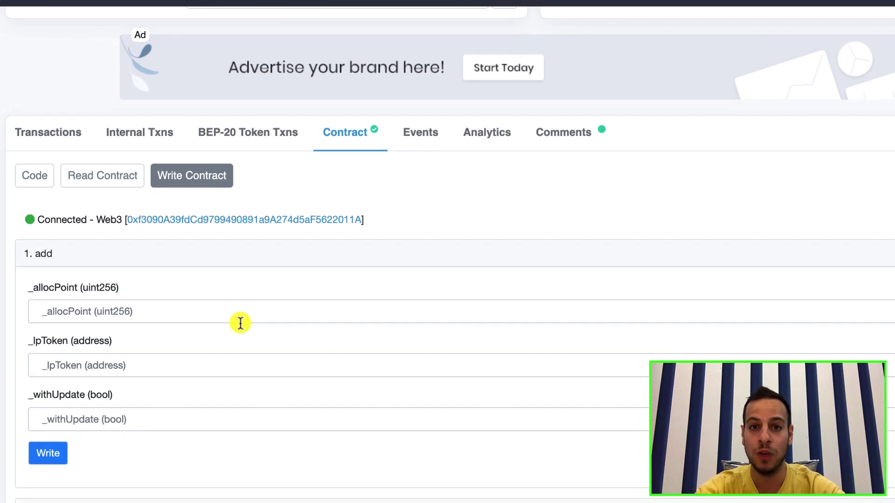
Scroll to 4. emergencyWithdraw and place the cursor in its _pid field
scroll(239, 322, down, 10)
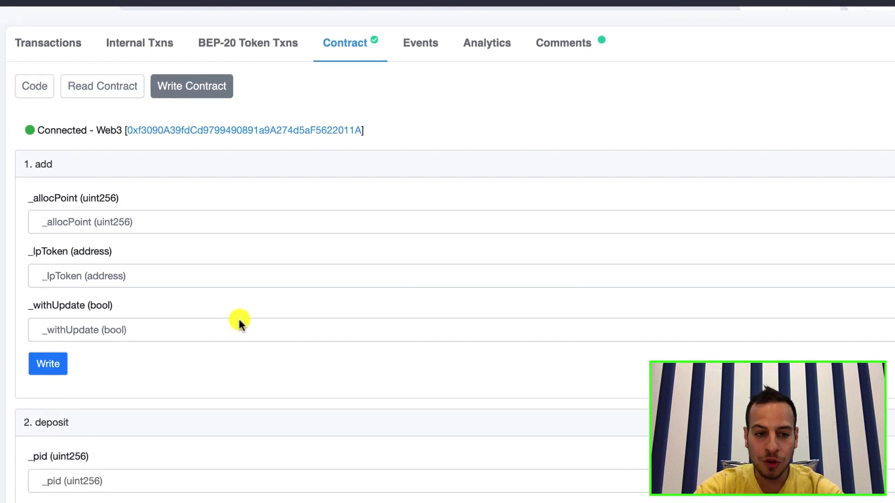
scroll(239, 319, down, 7)
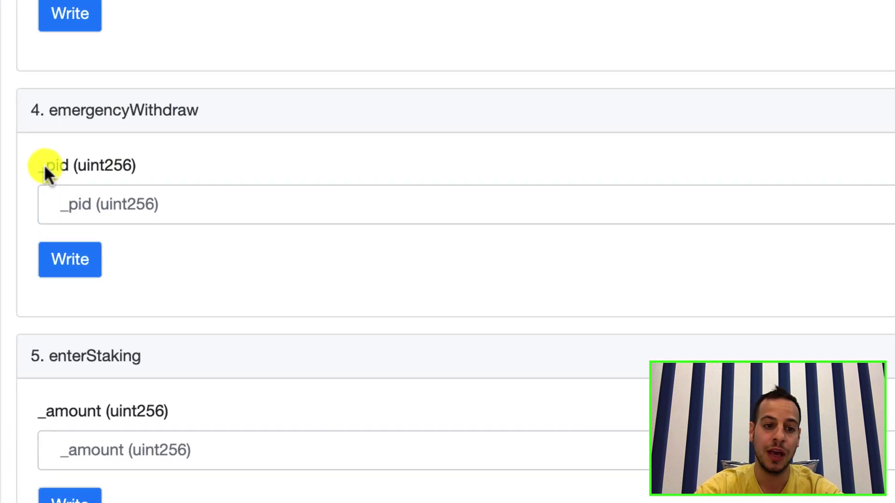
click(57, 302)
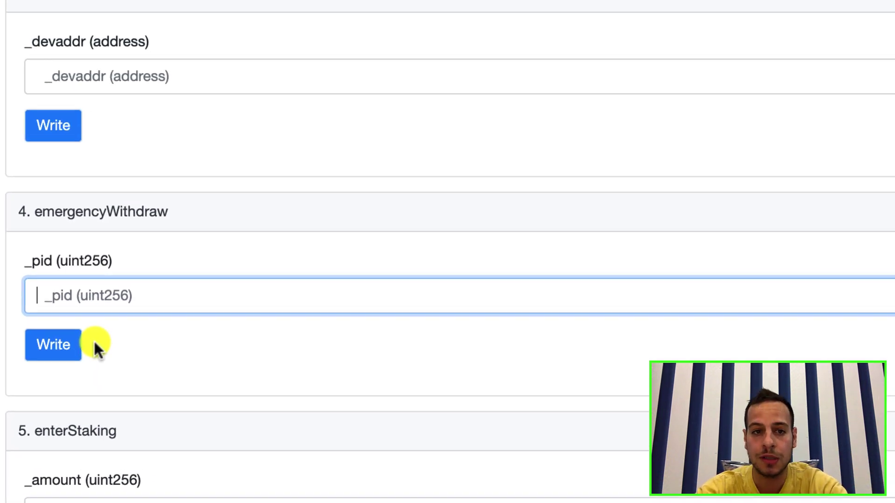
scroll(88, 359, down, 5)
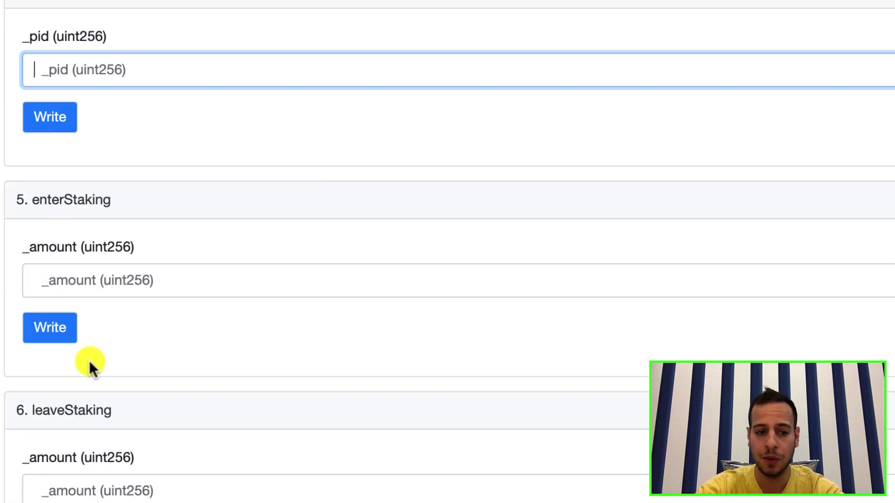
scroll(89, 360, down, 5)
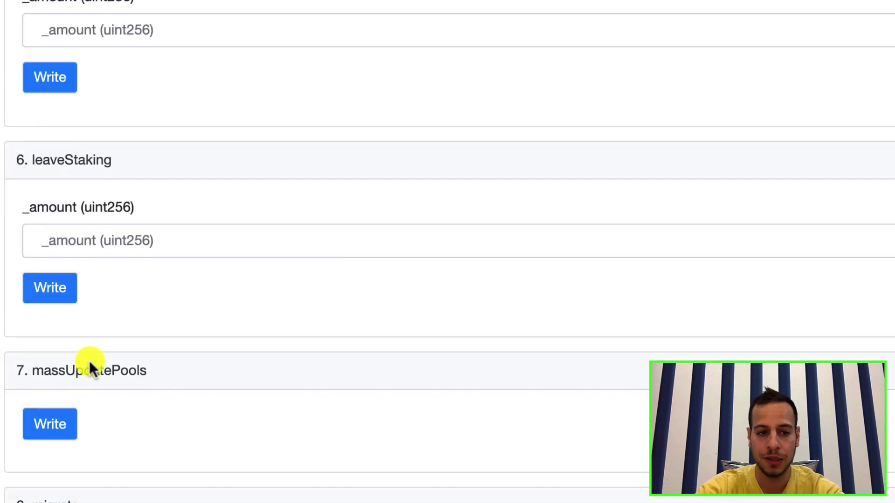
click(75, 237)
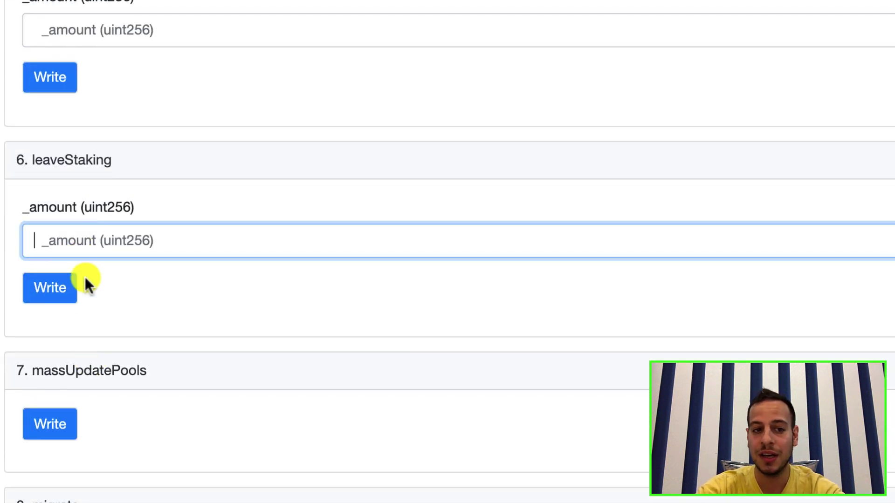
scroll(84, 272, down, 5)
scroll(86, 276, up, 10)
scroll(85, 271, up, 3)
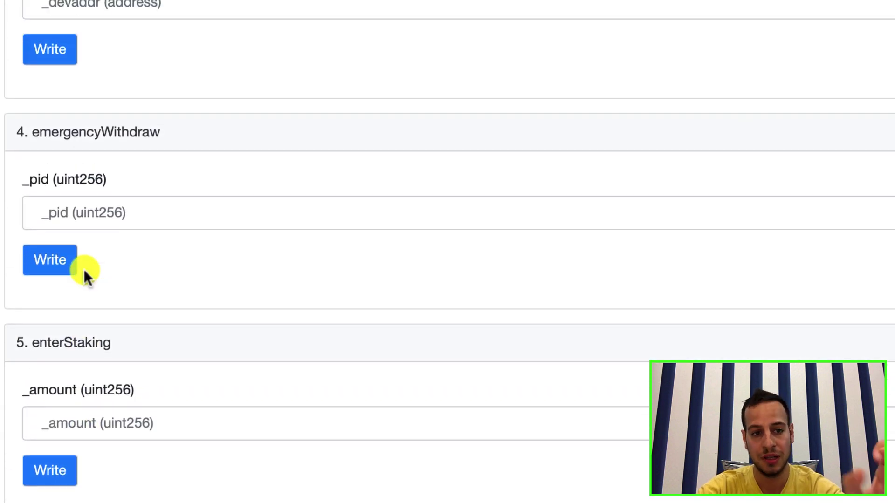
click(107, 216)
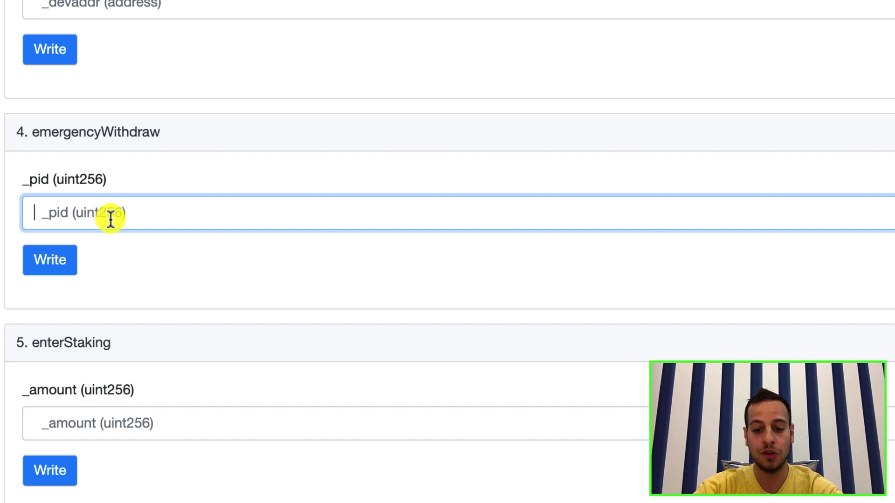
Write emergencyWithdraw with _pid 0 and confirm it in MetaMask at 5.5 GWEI gas price
text(0)
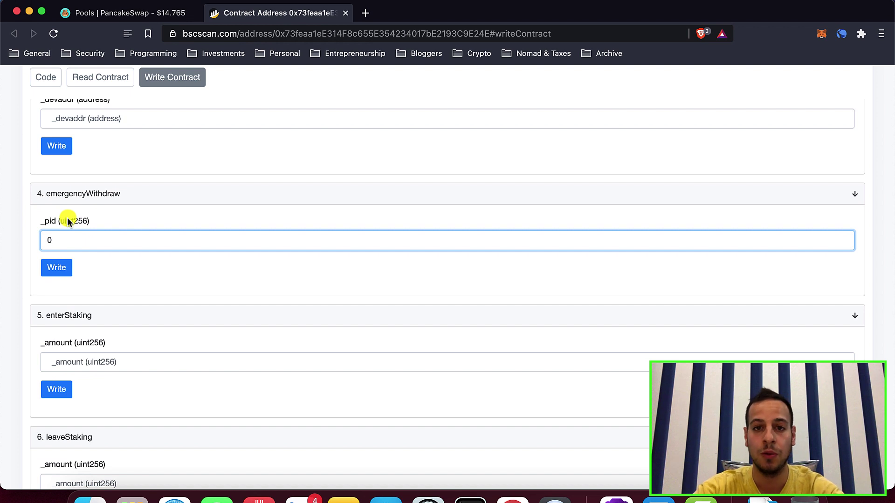
click(55, 269)
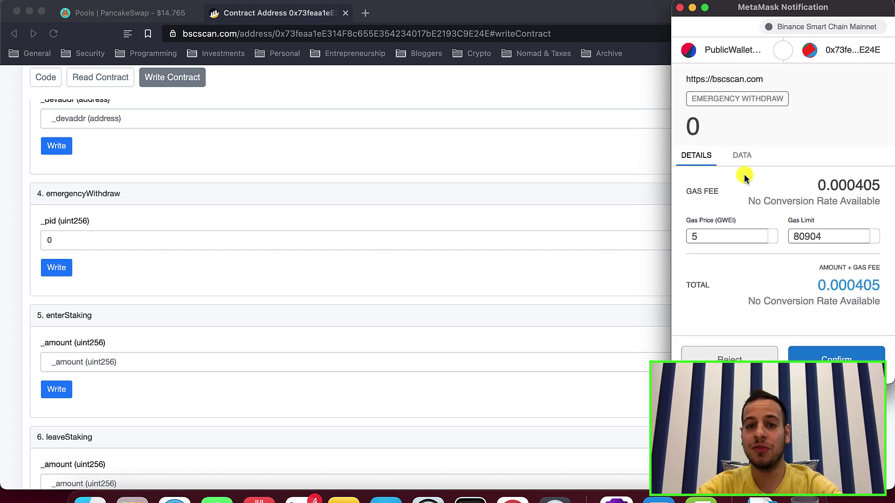
click(720, 233)
text(.5)
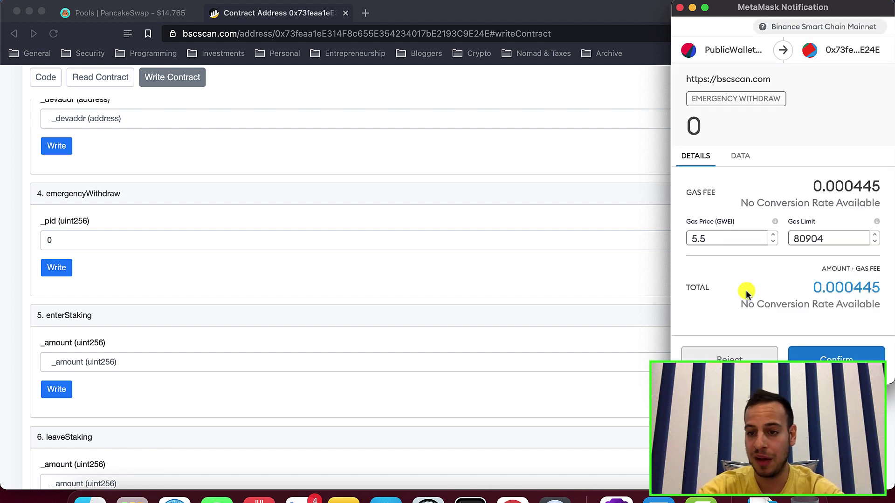
click(822, 357)
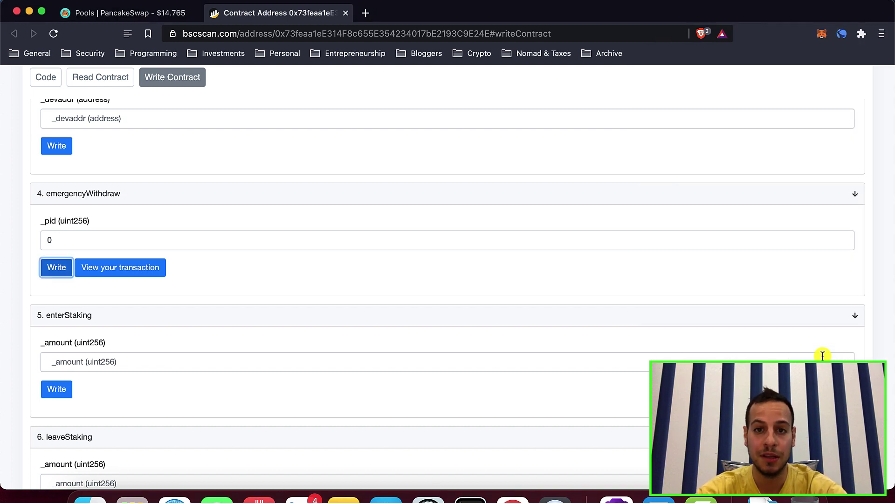
Open the submitted transaction's details page, then return to the PancakeSwap pools tab
click(145, 261)
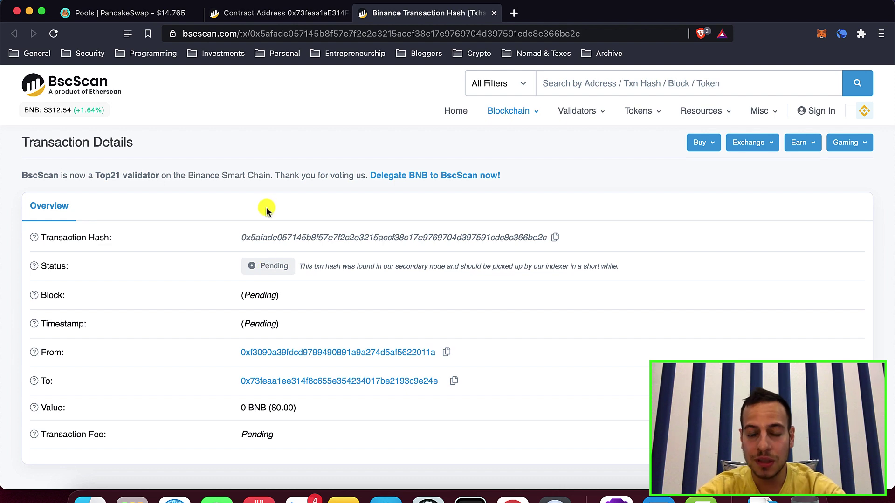
key(super+1)
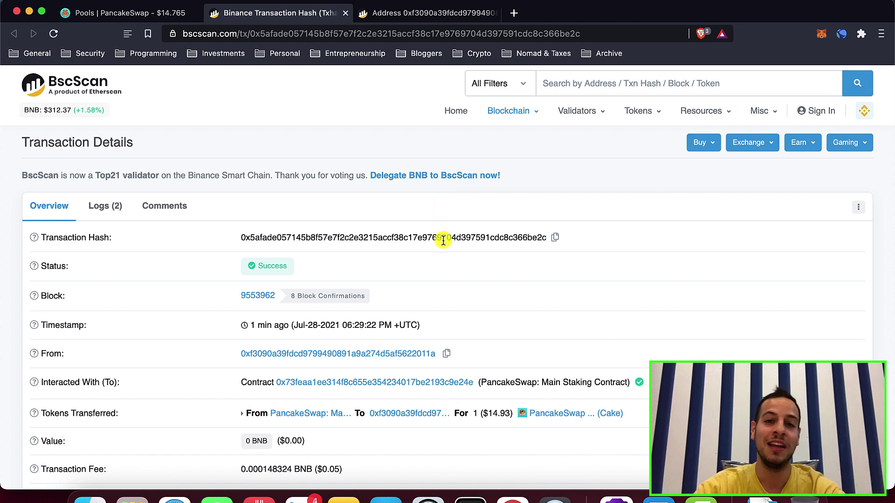
Review the withdrawal's transaction details, then bring up the wallet's address page showing $31.19 across 3 tokens
scroll(443, 240, down, 1)
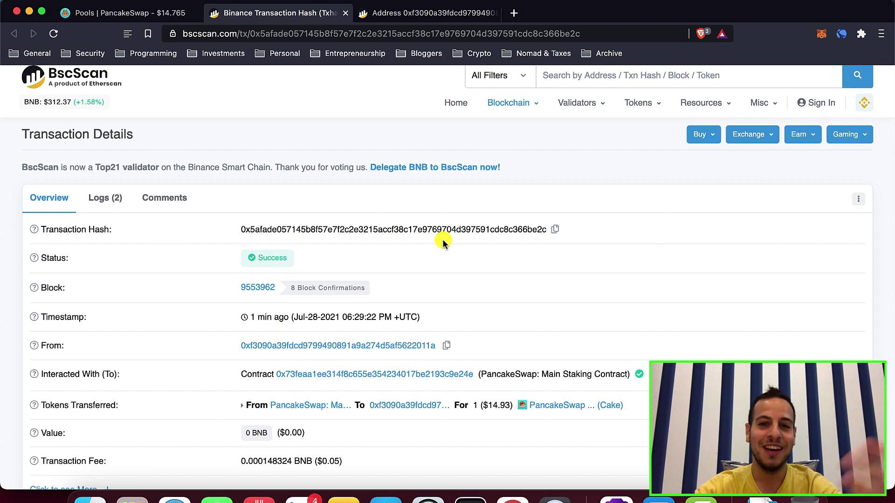
scroll(451, 273, down, 2)
scroll(451, 273, down, 1)
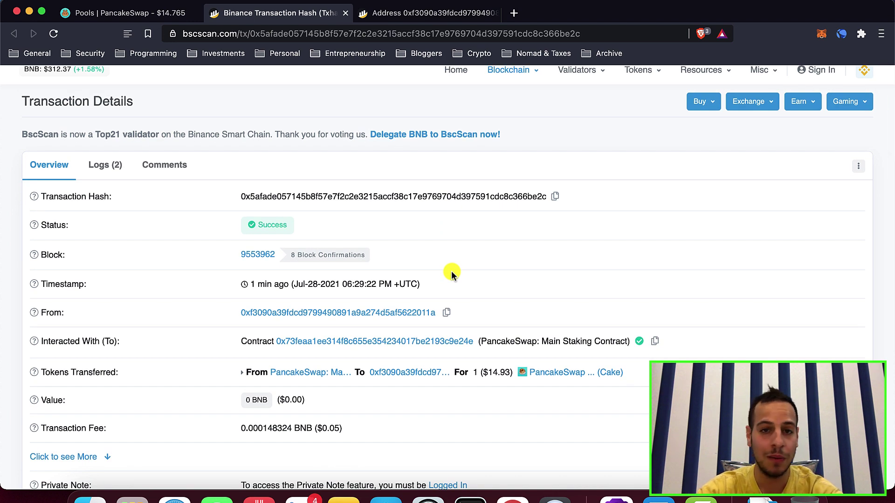
scroll(445, 217, up, 1)
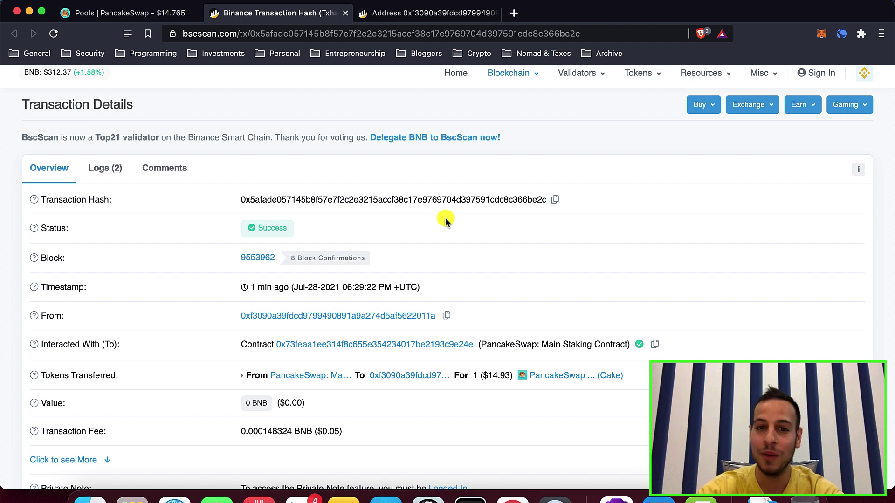
scroll(445, 221, down, 2)
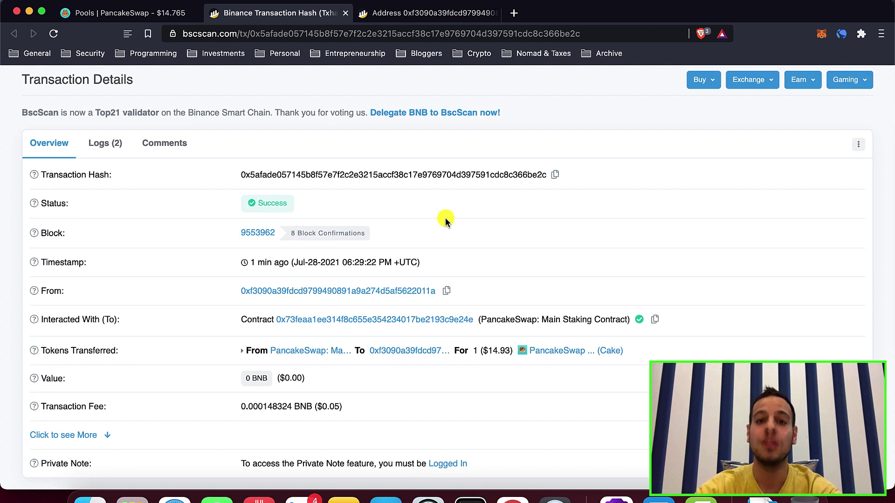
scroll(446, 220, down, 2)
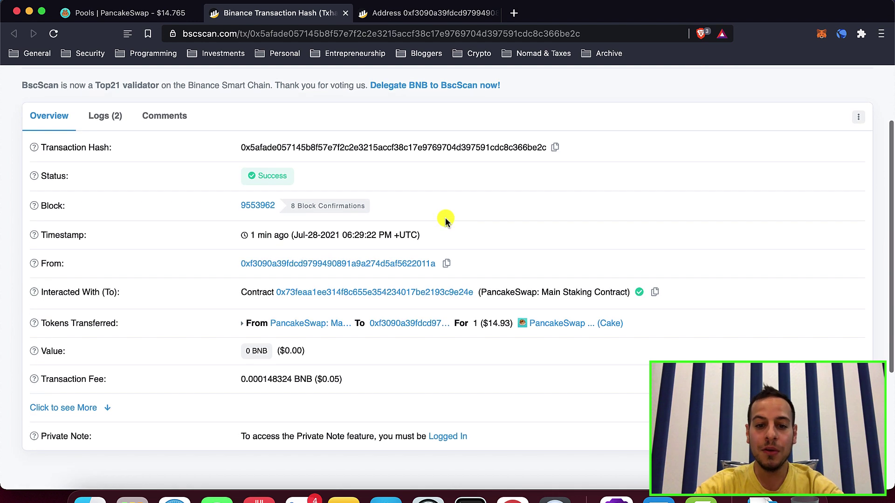
mouse_move(475, 325)
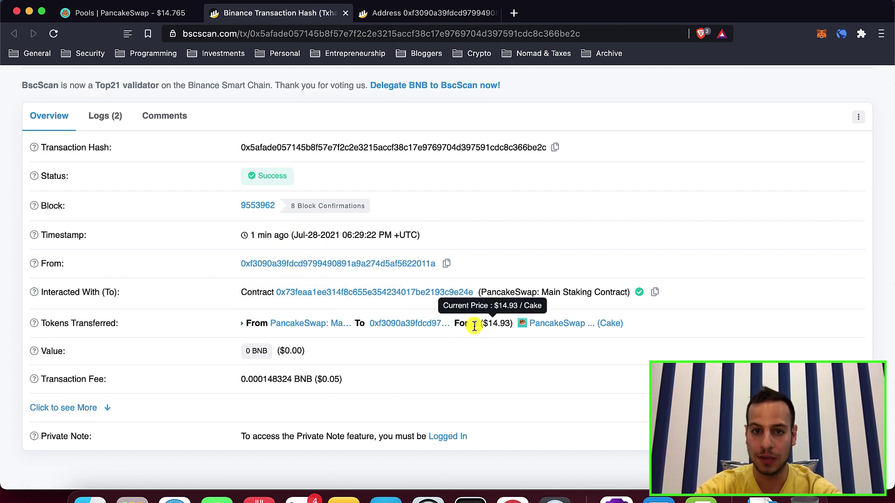
key(ctrl+Tab)
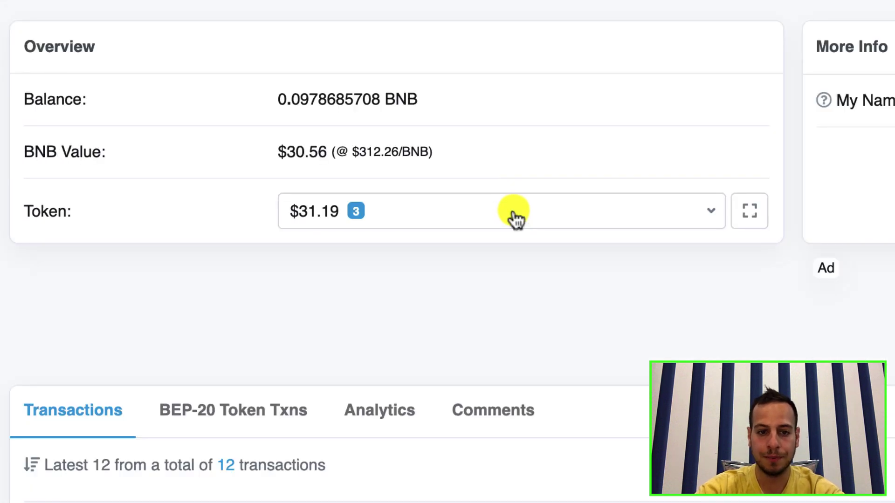
Expand the Token dropdown to list 1.05587595 Cake ($15.76), 15.41704451 BUSD and 3 SYRUP
click(515, 216)
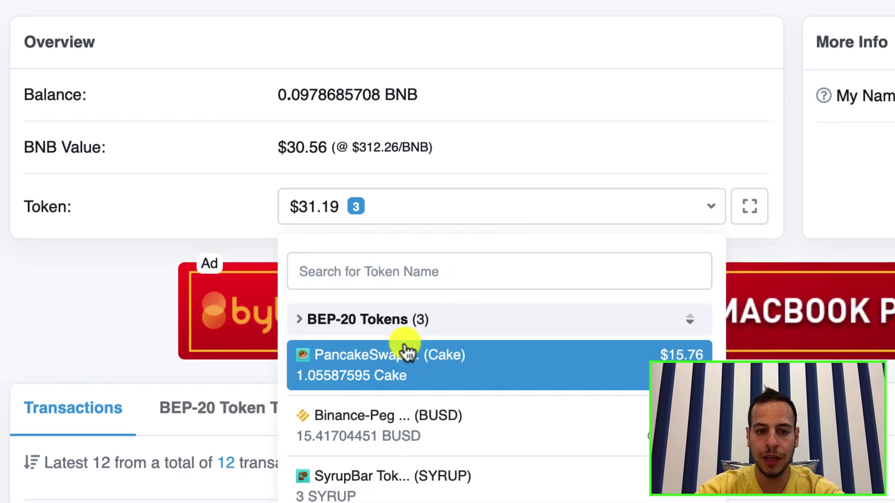